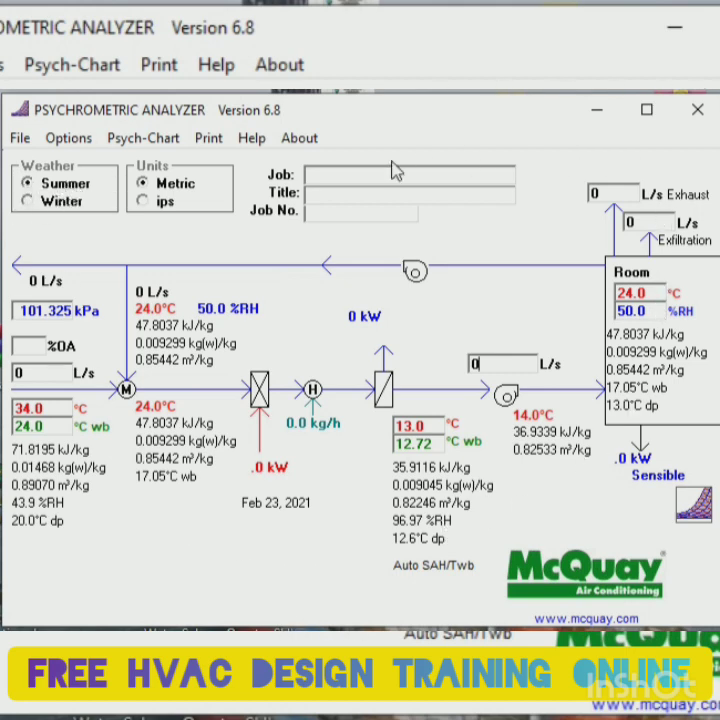
Try the Winter weather setting and the ips units, returning to Summer and Metric
left_click(27, 201)
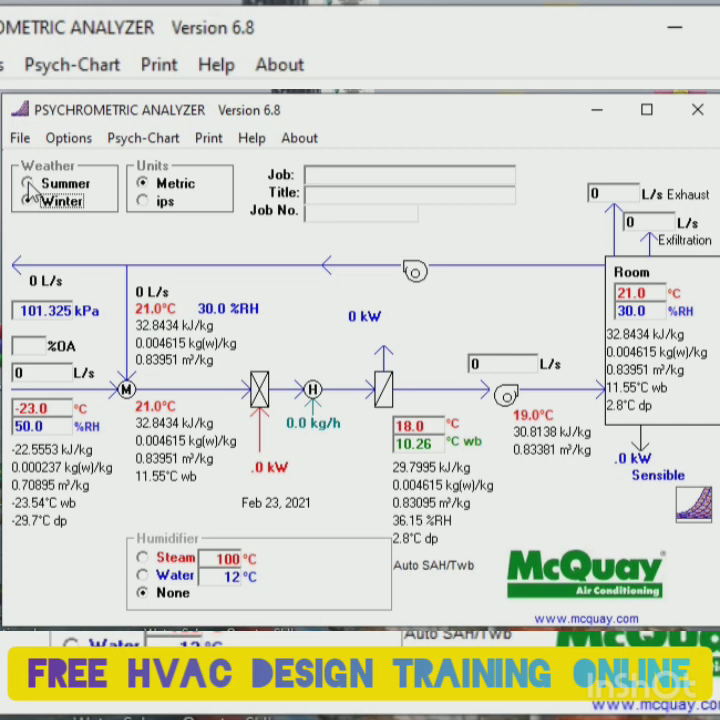
left_click(27, 184)
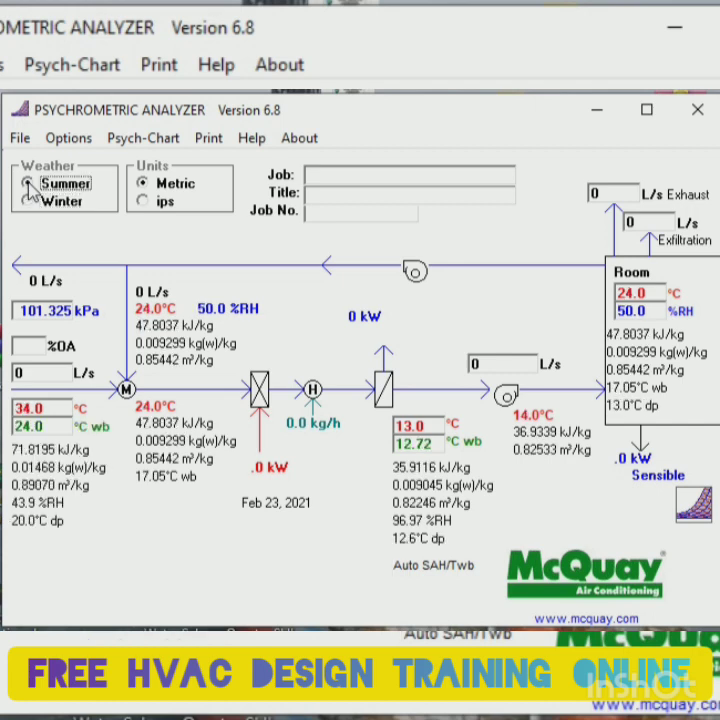
left_click(143, 201)
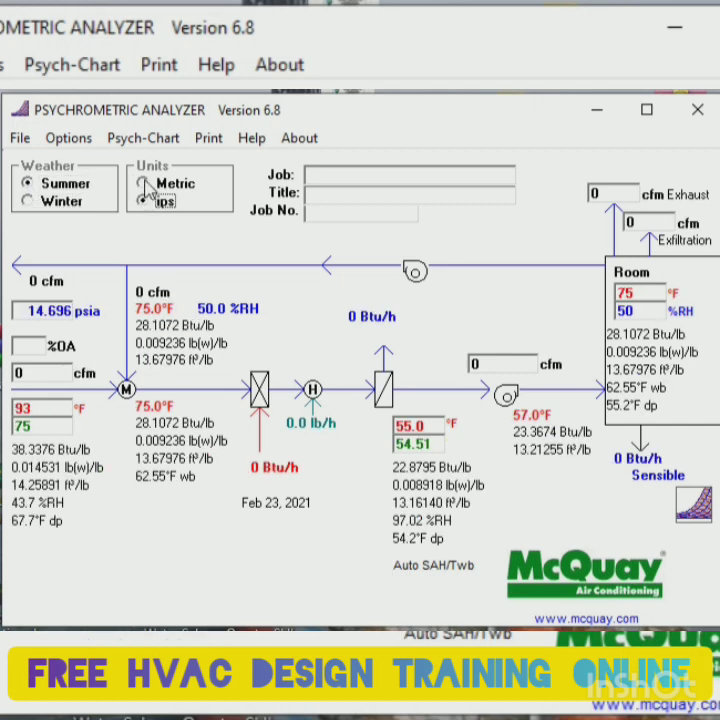
left_click(143, 183)
Enter ABC Building as the job name
left_click(315, 175)
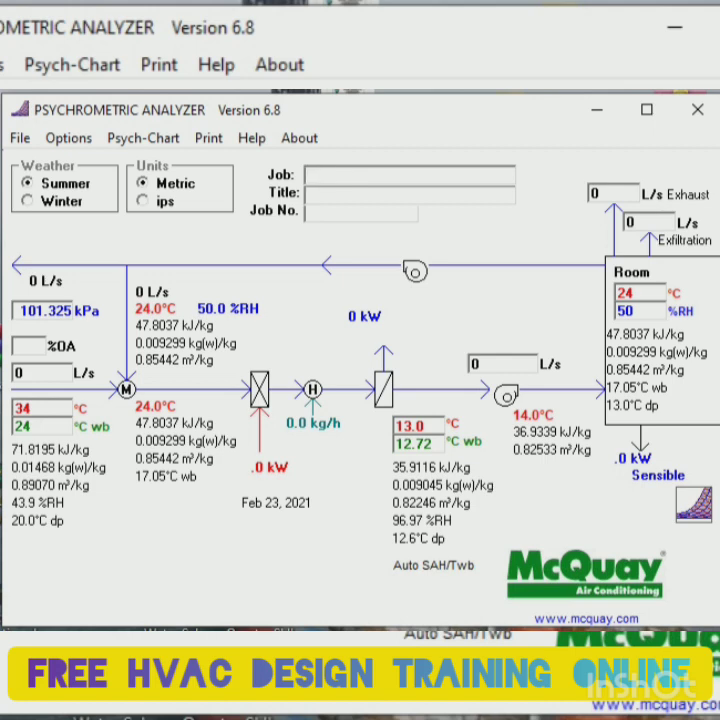
type("ABC bUIL")
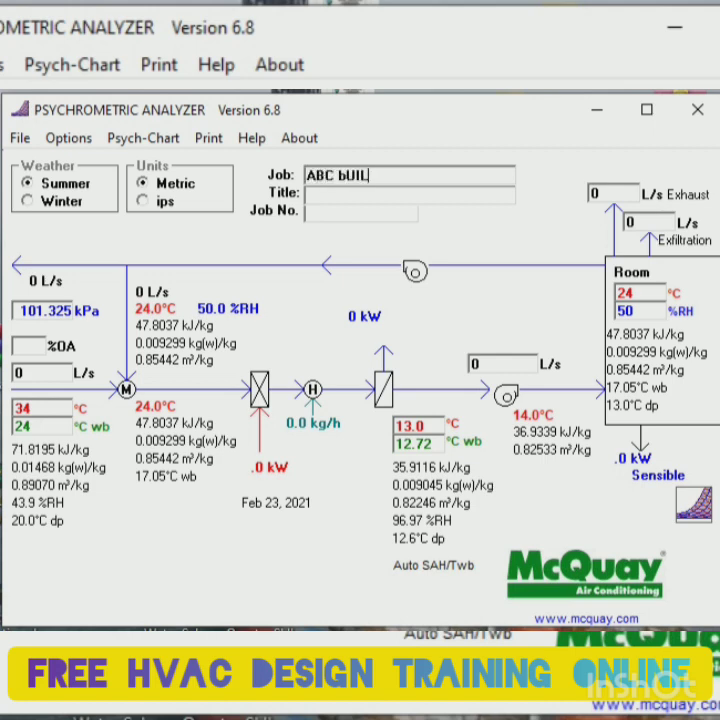
type("DING")
key("BackSpace")
key("BackSpace")
key("BackSpace")
key("BackSpace")
key("BackSpace")
key("BackSpace")
key("BackSpace")
key("BackSpace")
type("Building")
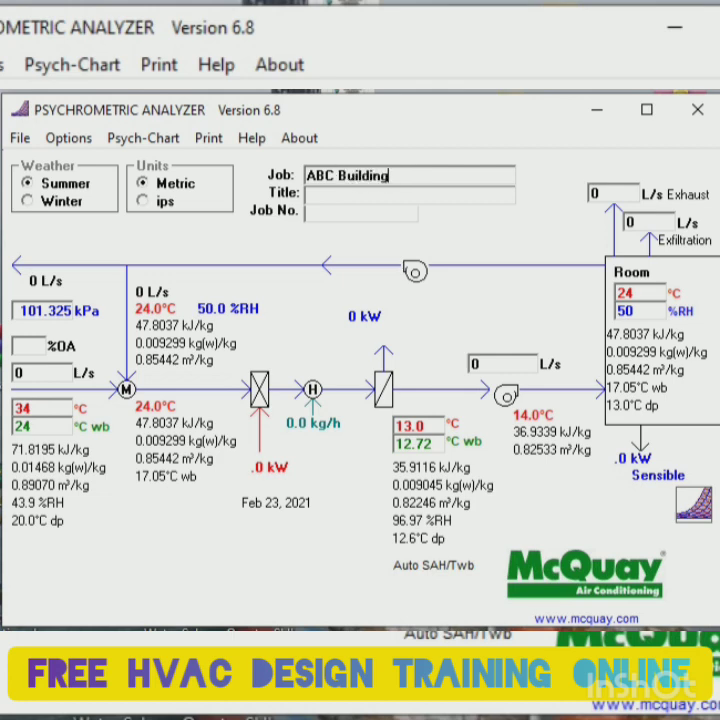
Enter HVAC as the title and 001 as the job number
left_click(322, 190)
type("VAC")
type("H")
type("001")
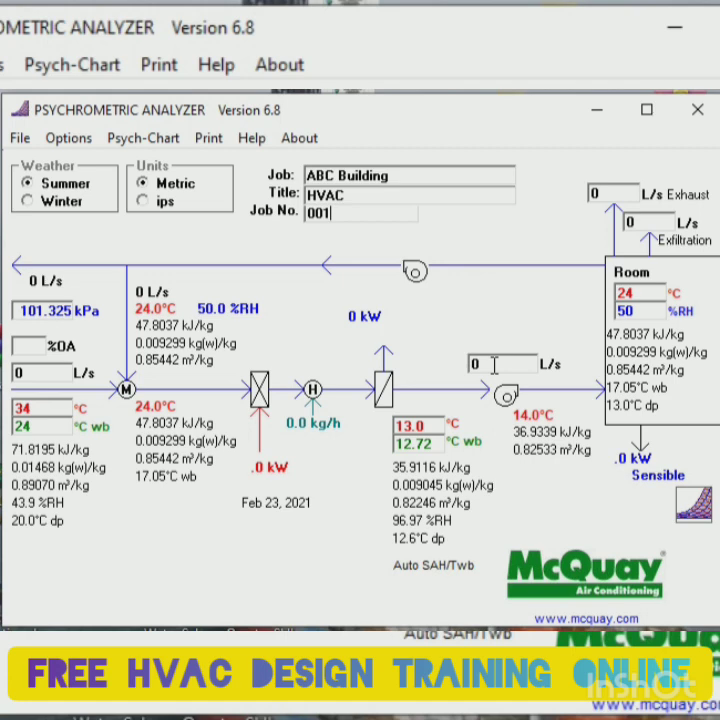
Set the supply airflow to 10000 L/s and the room temperature to 22 °C
left_click(494, 366)
left_click_drag(494, 366, 462, 370)
type("10000")
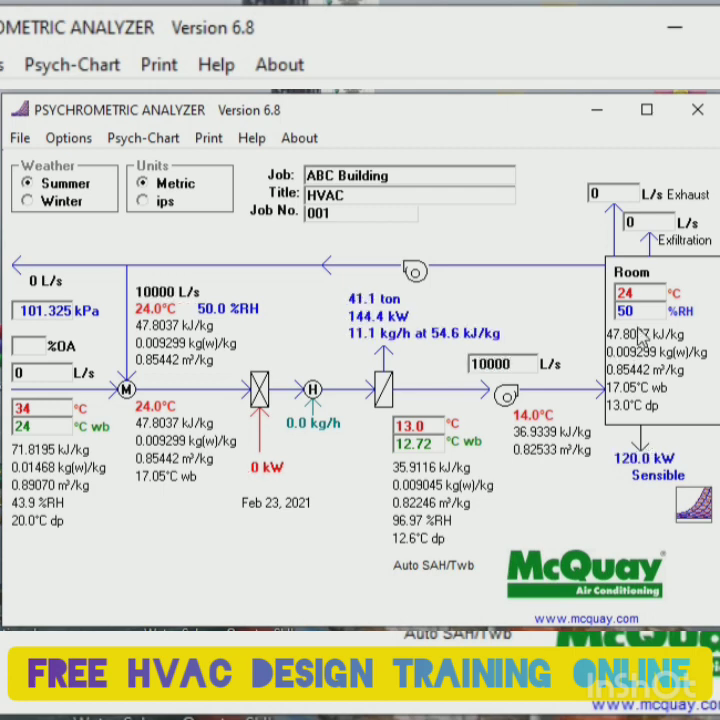
double_click(639, 294)
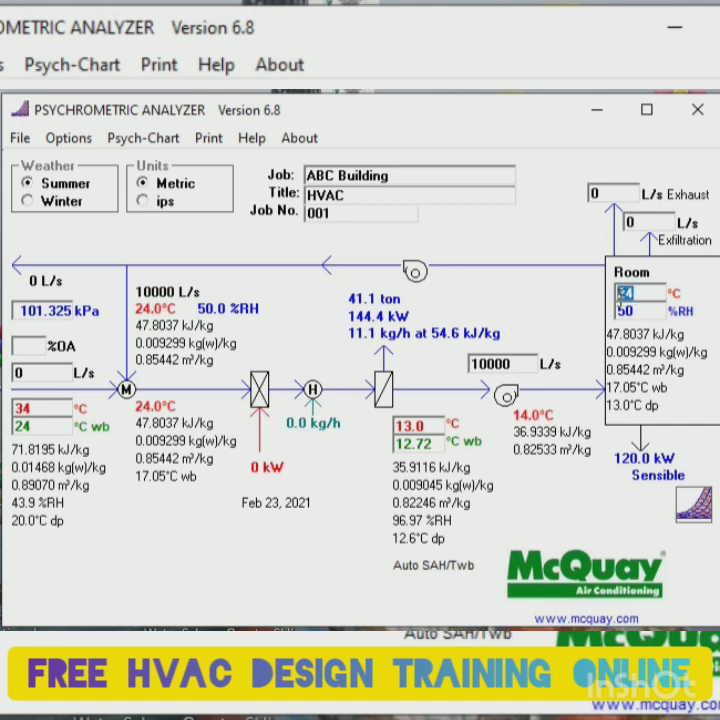
type("22")
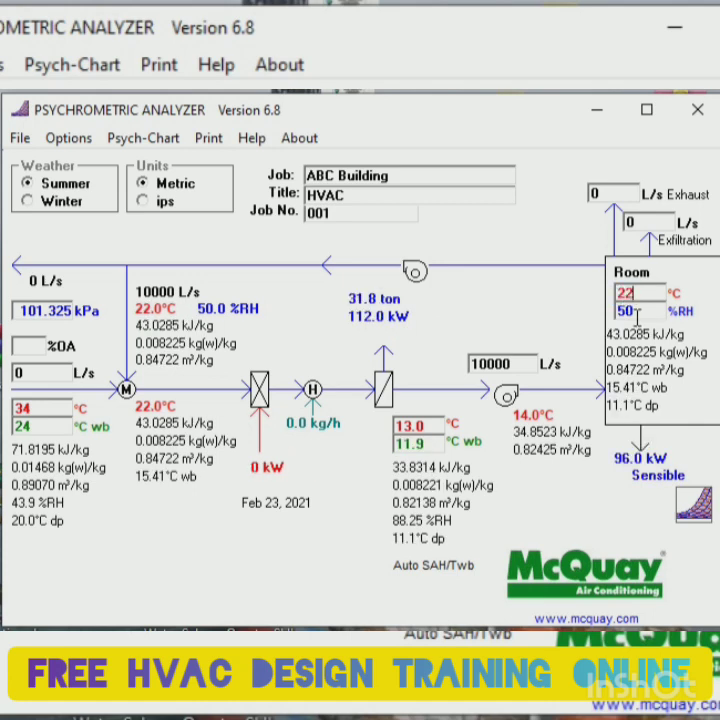
left_click(648, 313)
Set the outdoor air to 45 °C and, using relative humidity instead of wet bulb, to 70 %RH
left_click_drag(58, 410, 16, 409)
type("45")
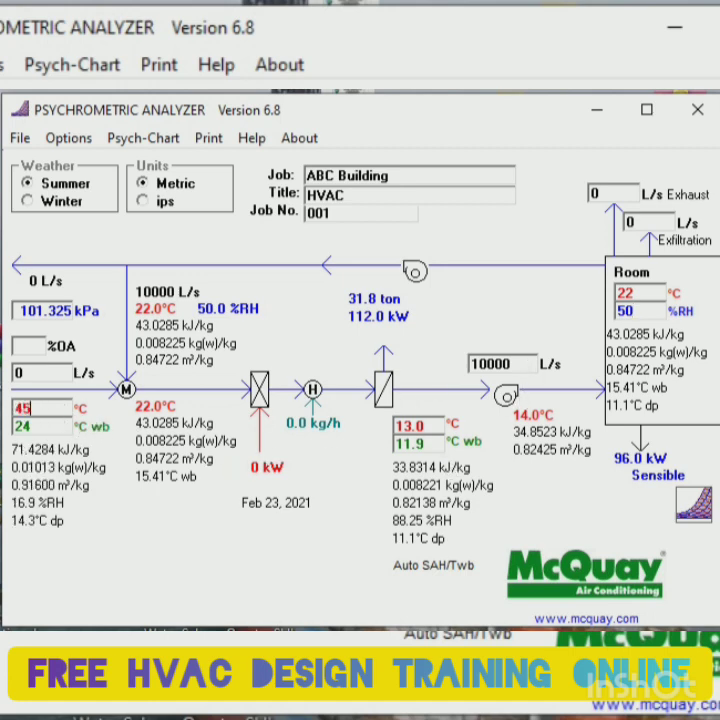
left_click(86, 427)
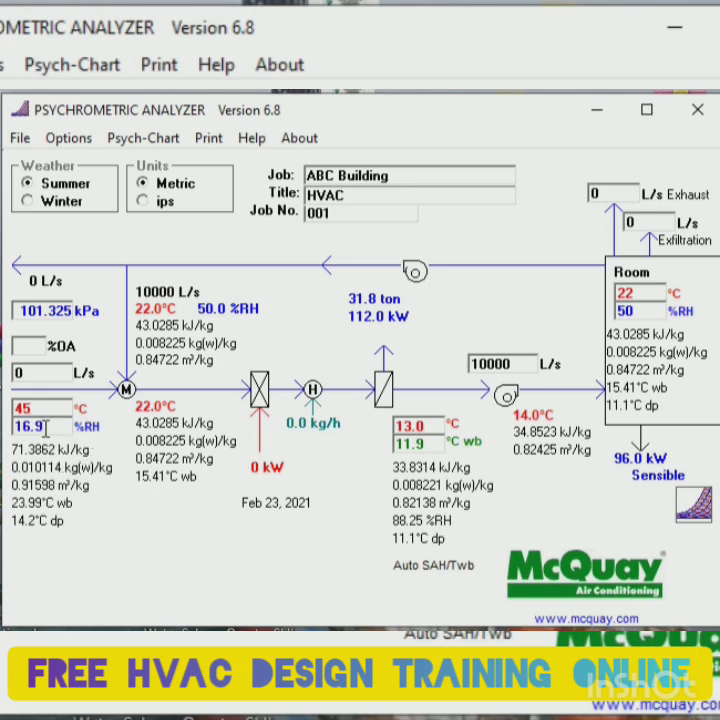
left_click_drag(45, 428, 14, 427)
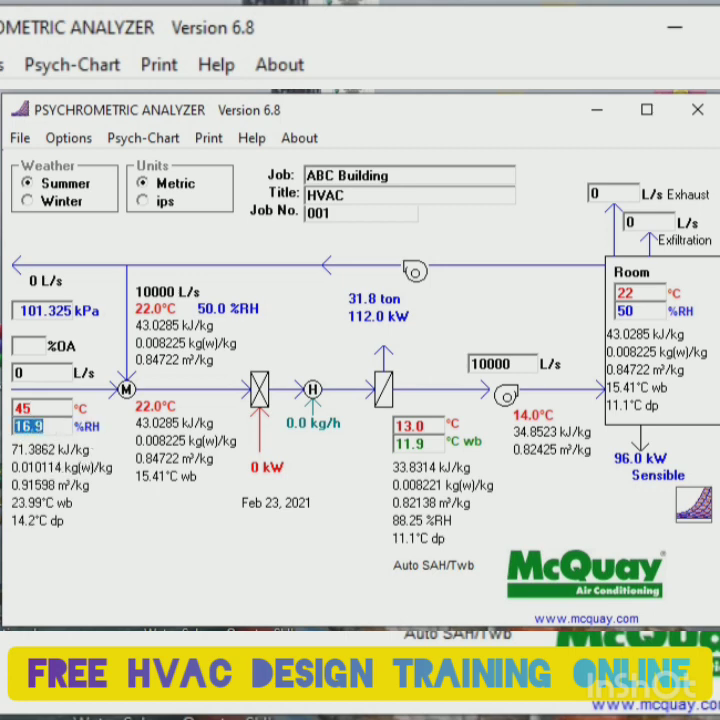
type("70")
key("BackSpace")
key("BackSpace")
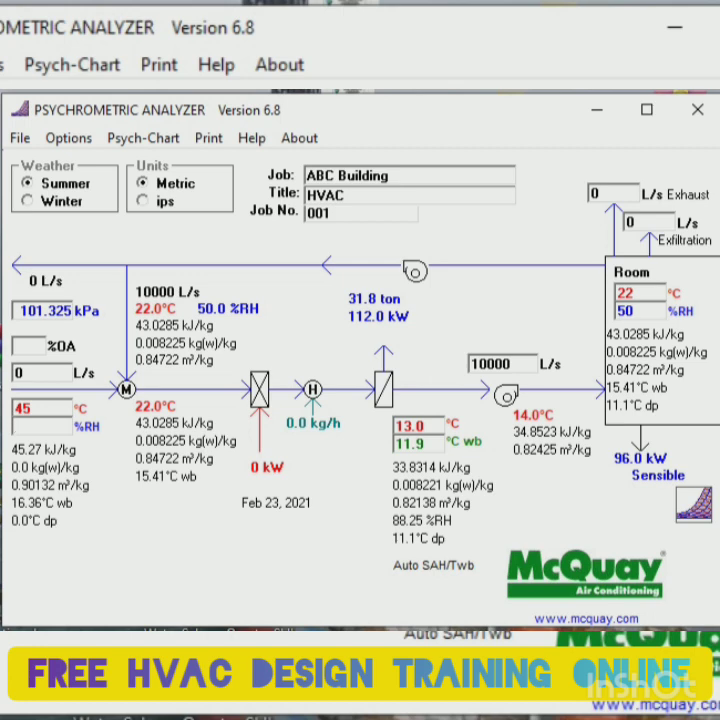
type("65")
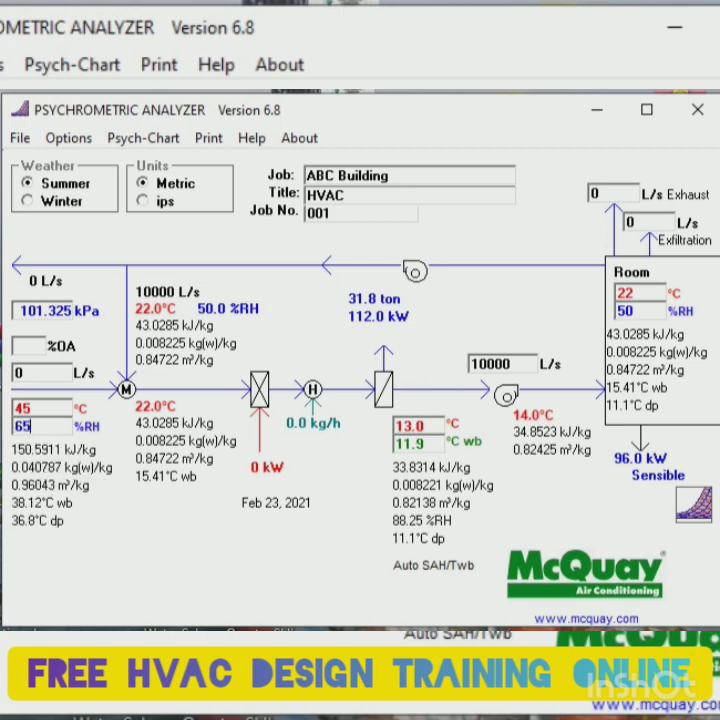
key("Up")
key("Up")
key("Up")
key("Up")
key("Up")
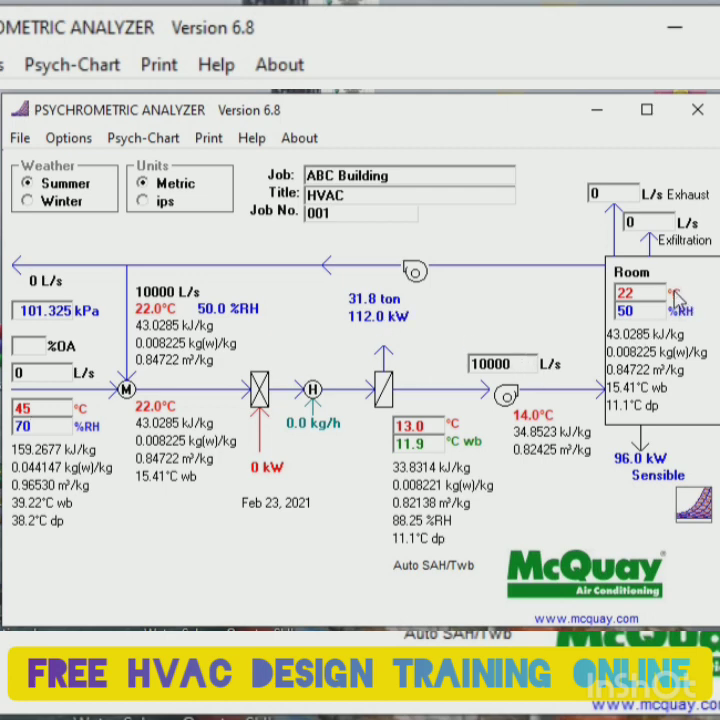
Set the outdoor air share to 10 %OA and the room exhaust airflow to 1000 L/s
left_click(36, 348)
type("10")
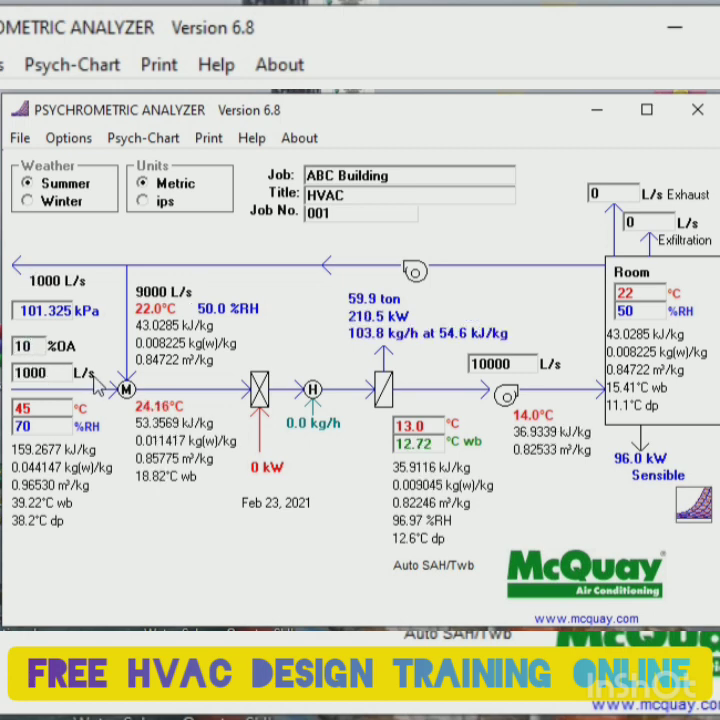
left_click(619, 193)
key("BackSpace")
type("1000")
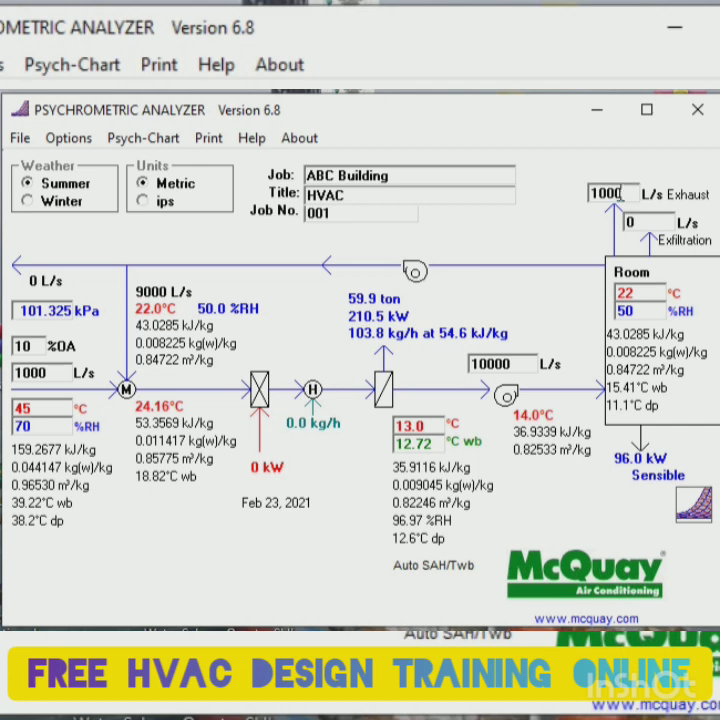
left_click_drag(622, 193, 590, 194)
key("BackSpace")
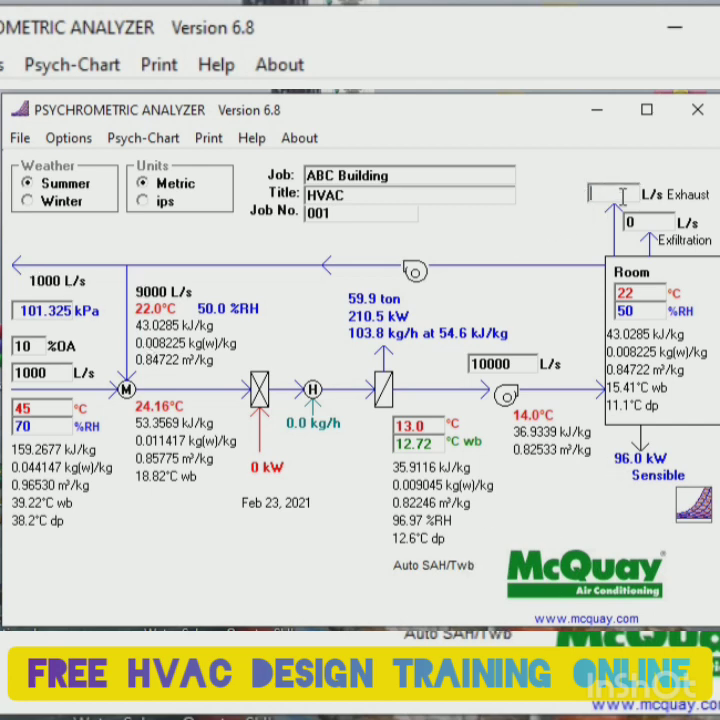
type("1000")
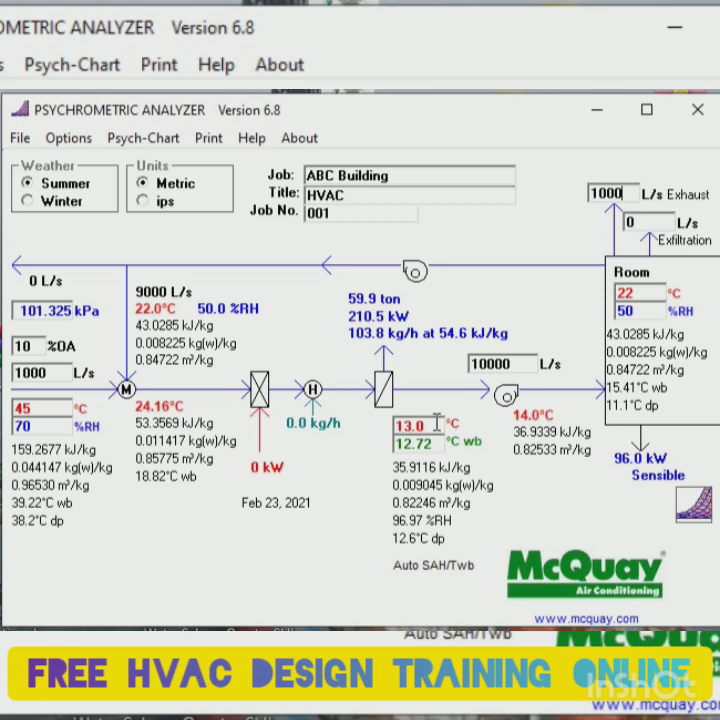
Set the air temperature leaving the cooling coil to 12 °C
left_click(400, 426)
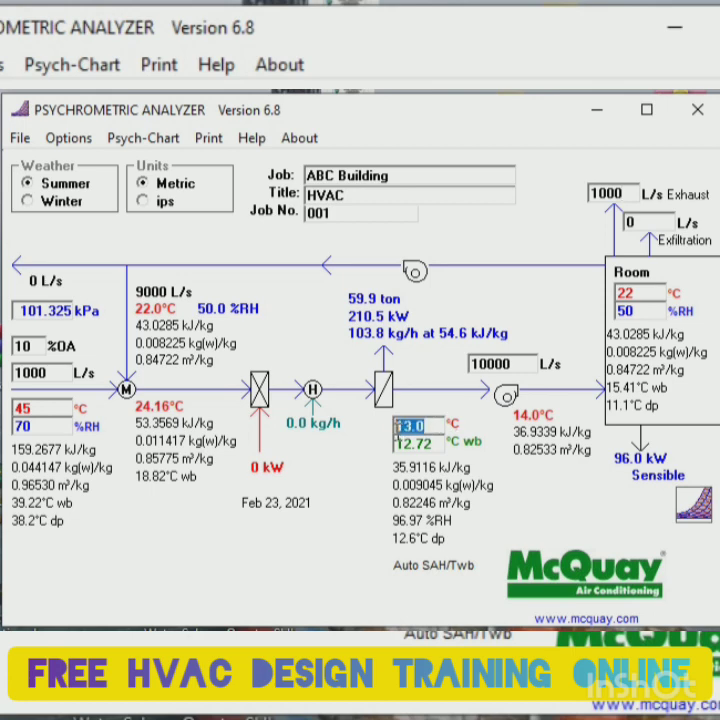
type("12")
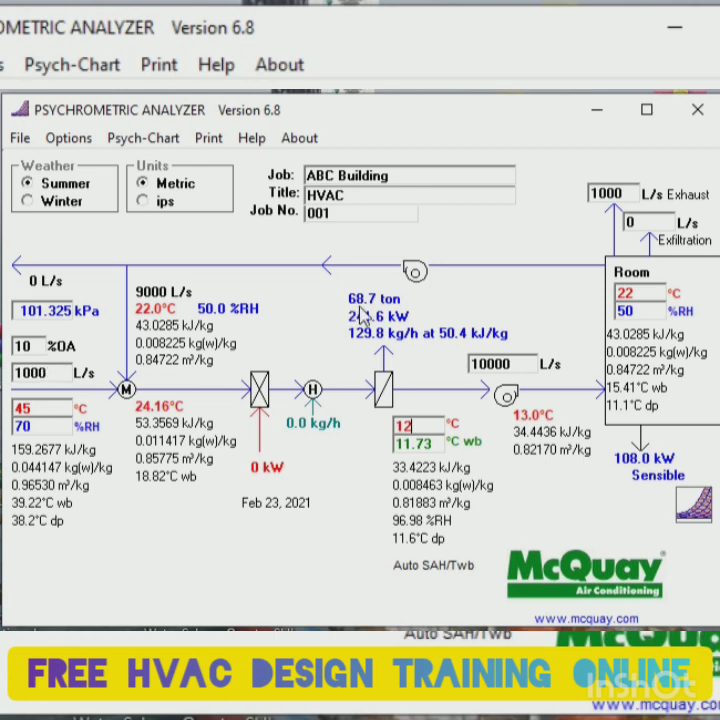
Try outdoor air shares of 20 % and 15 %, returning the value to 10 %
double_click(20, 346)
type("20")
key("Return")
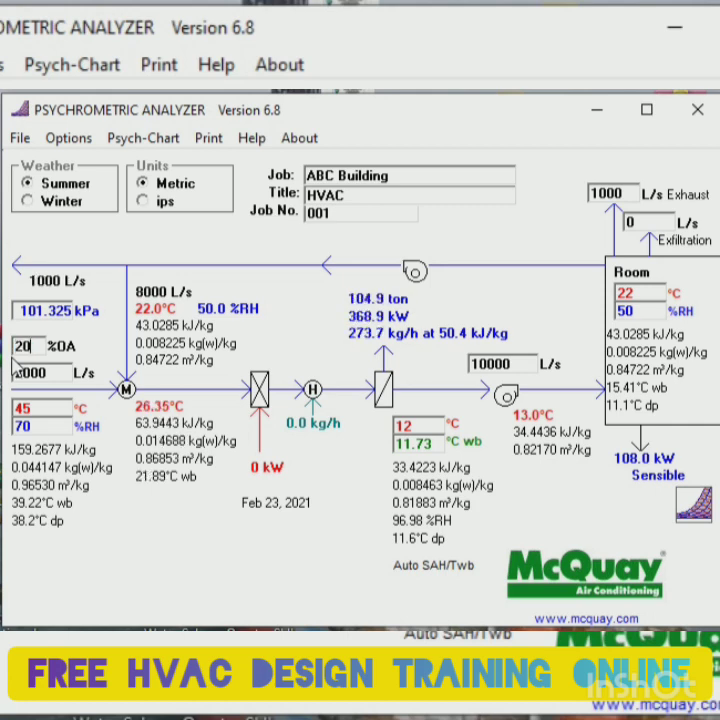
key("BackSpace")
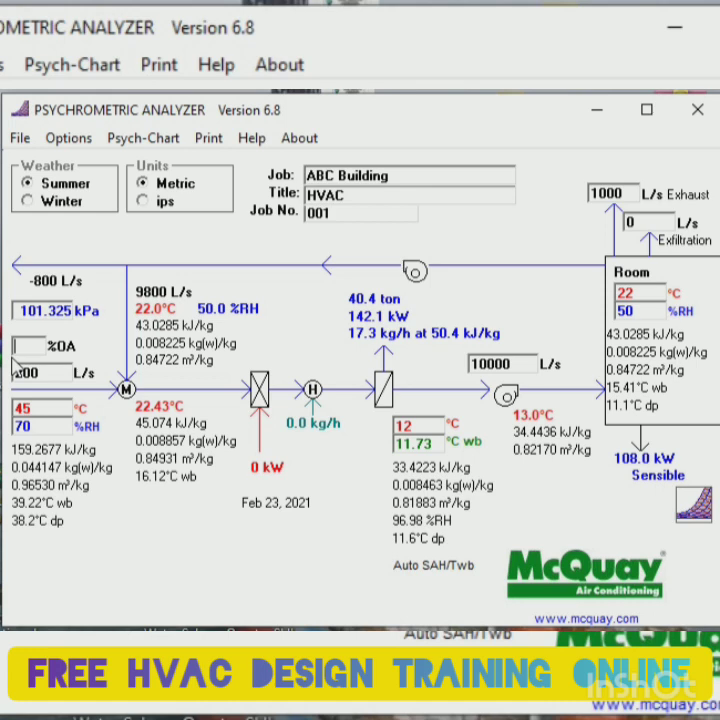
type("15")
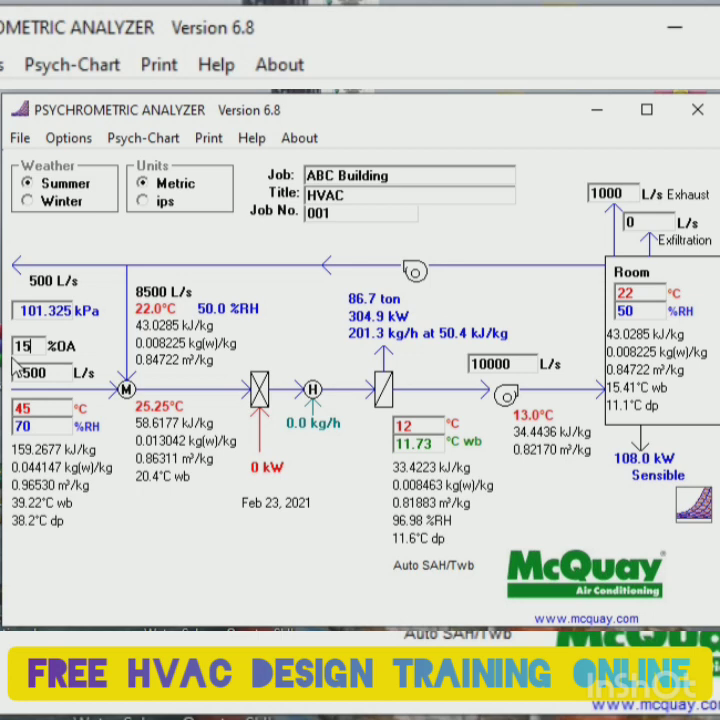
key("BackSpace")
key("BackSpace")
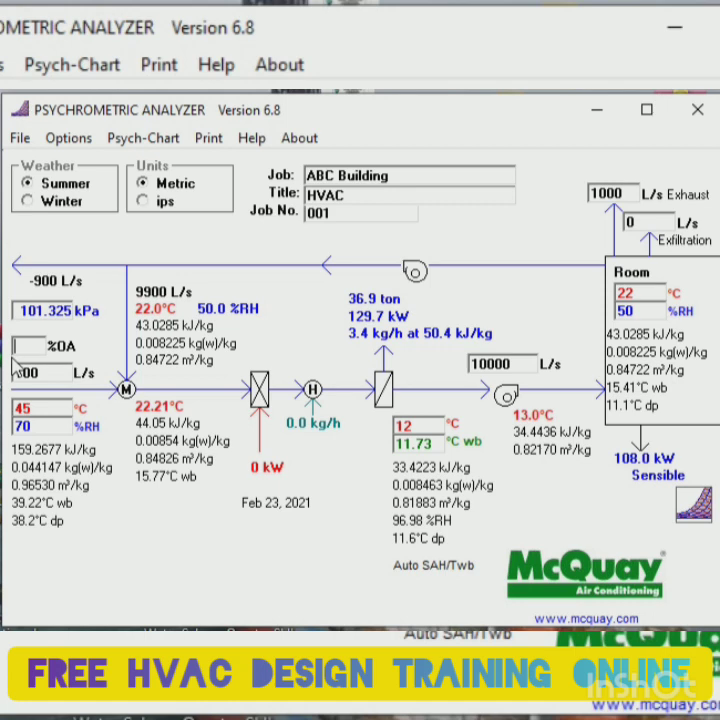
type("10")
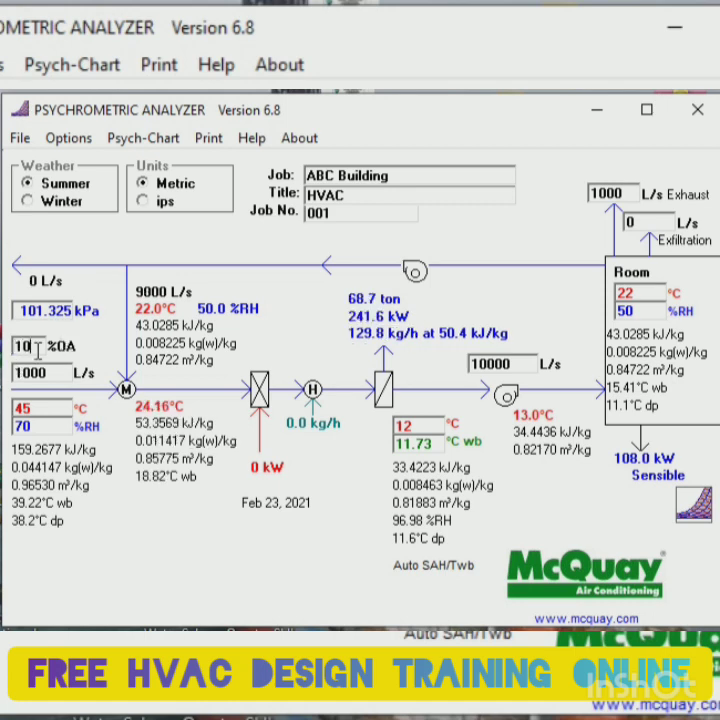
Print the analysis with Microsoft Print to PDF, saving it on the Desktop as Chart
left_click(208, 138)
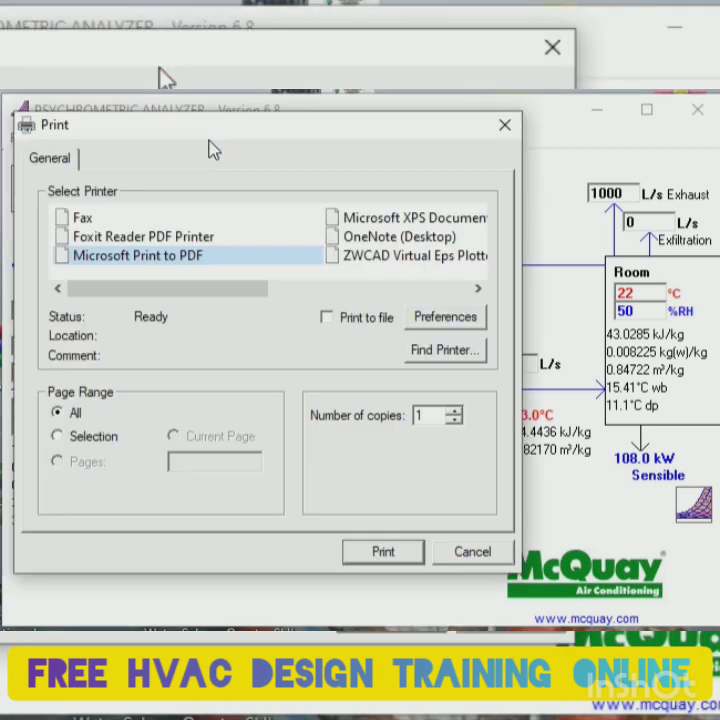
left_click(383, 551)
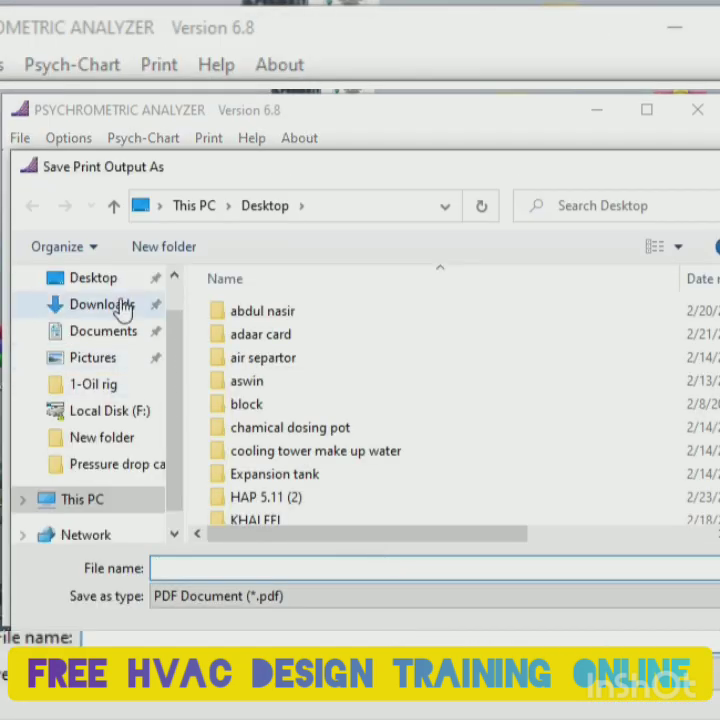
left_click(93, 278)
left_click(178, 572)
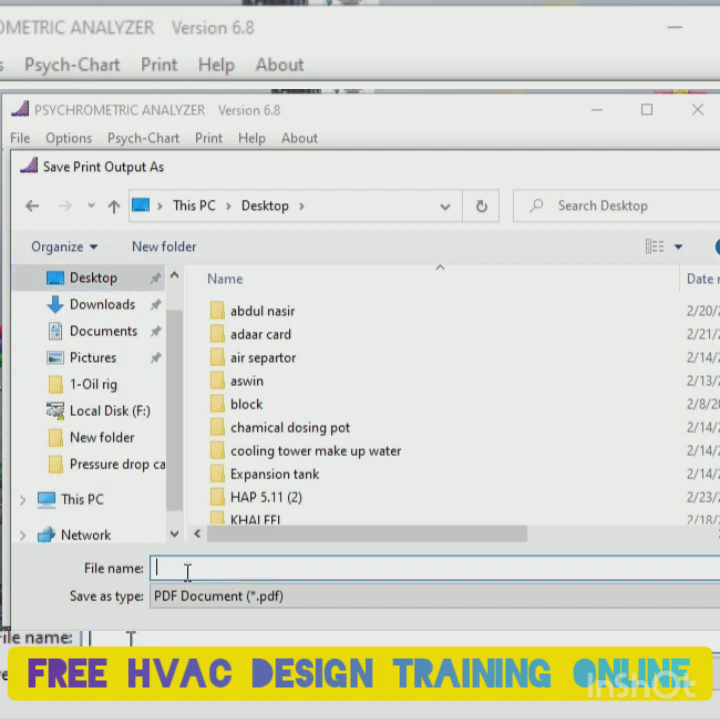
type("CH")
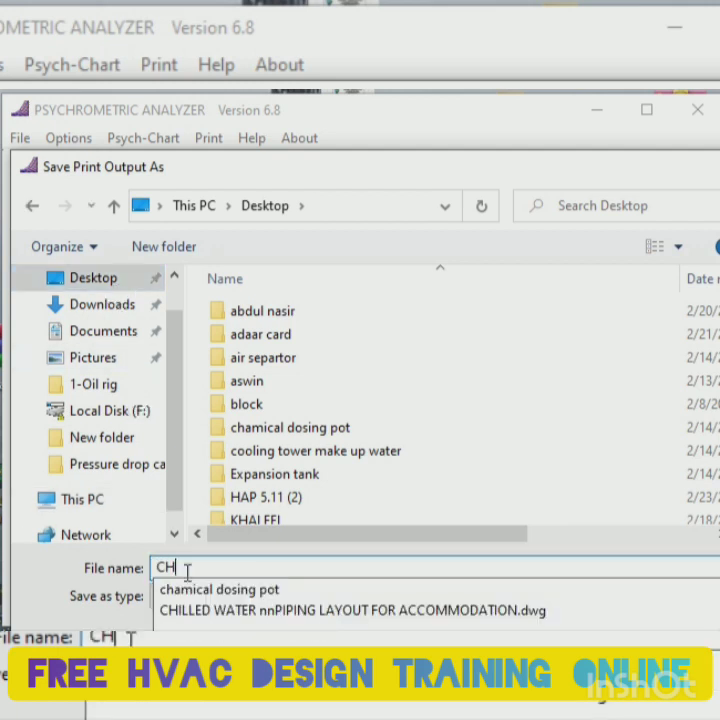
key("BackSpace")
type("har")
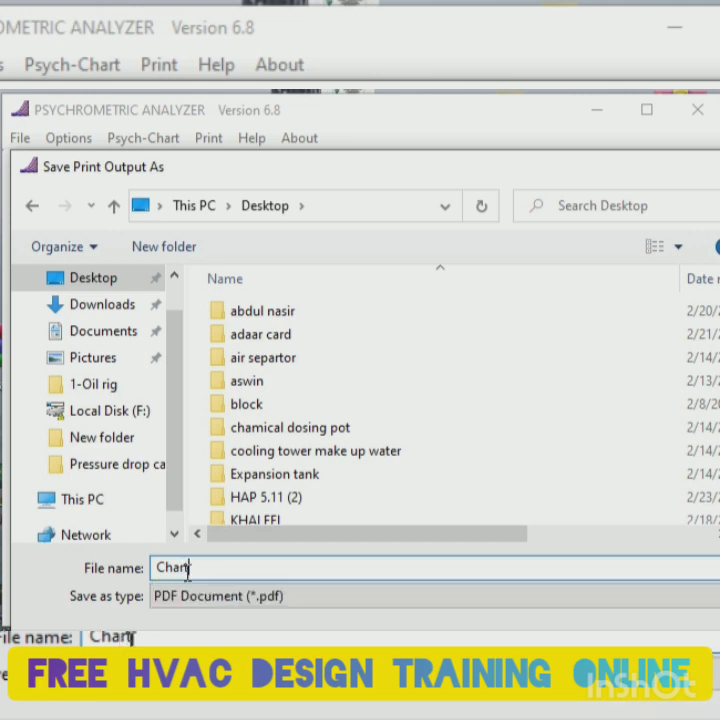
type("t")
key("Return")
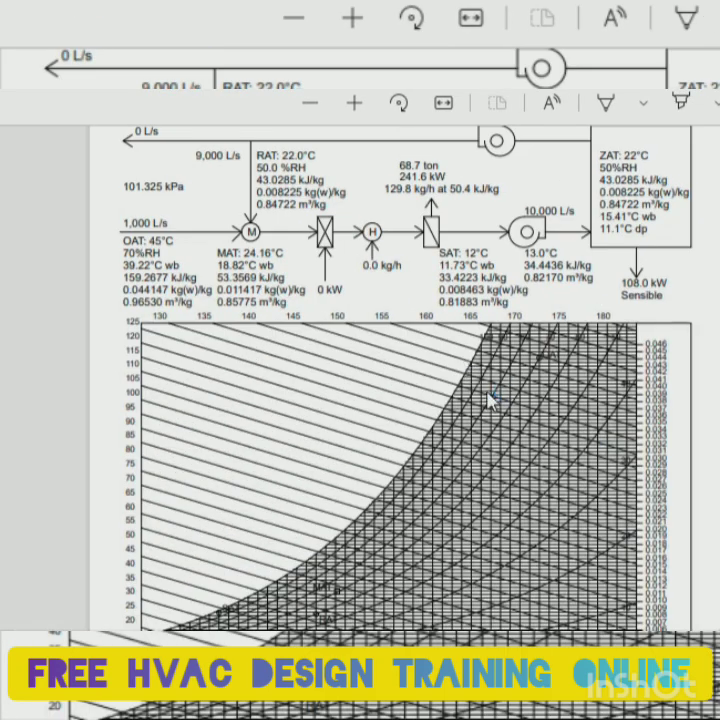
Examine the system diagram and the psychrometric chart in the printed PDF report
scroll(480, 390, "up", 2)
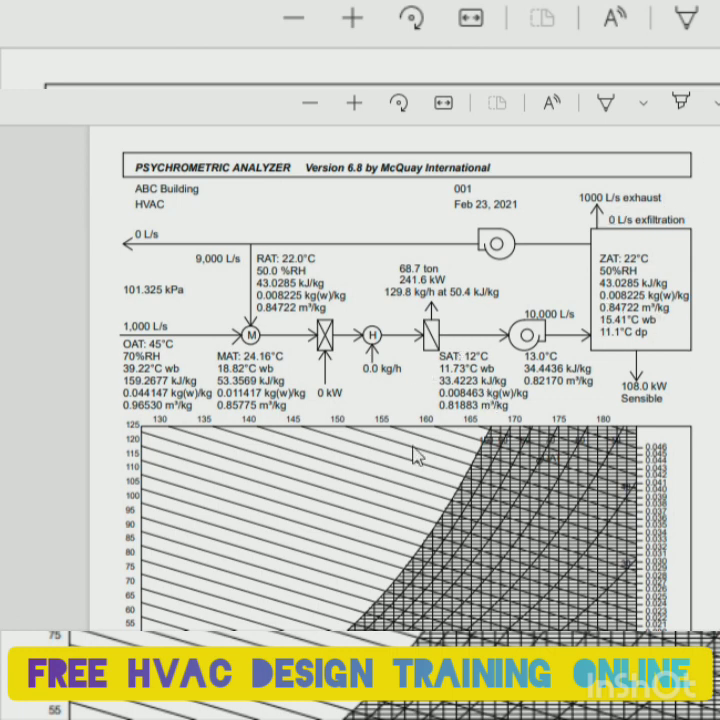
scroll(450, 428, "down", 4)
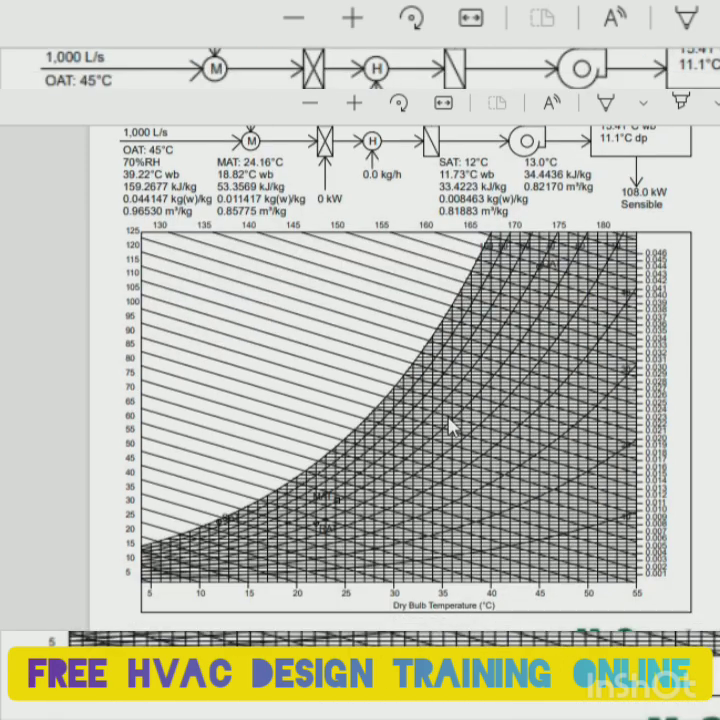
Compare the outdoor, mixed, return and supply air points on the psychrometric chart with the conditions listed in the system diagram
scroll(450, 428, "up", 2)
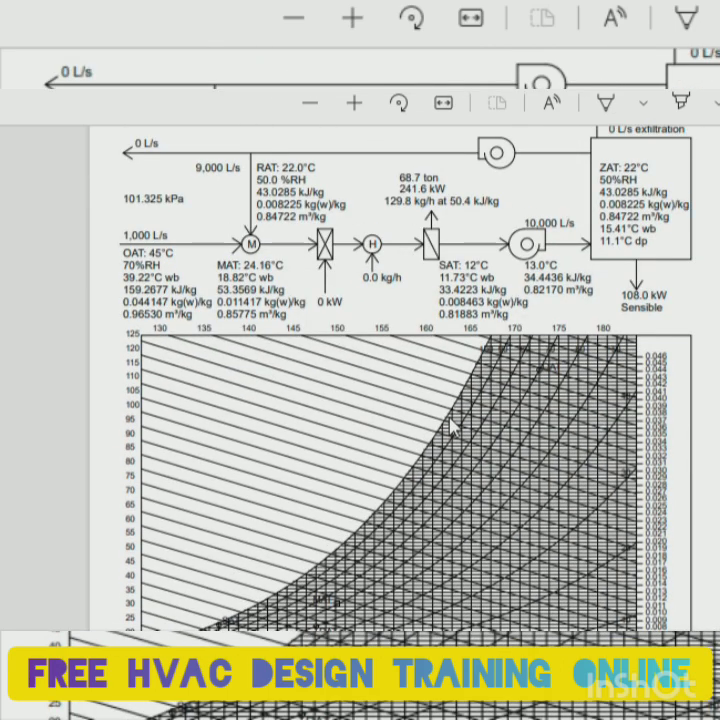
scroll(450, 428, "up", 2)
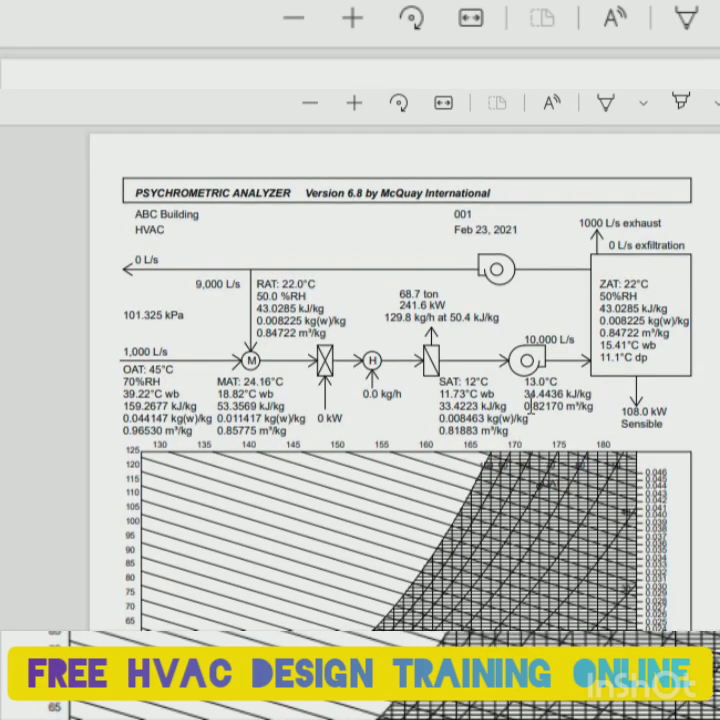
scroll(505, 342, "up", 2)
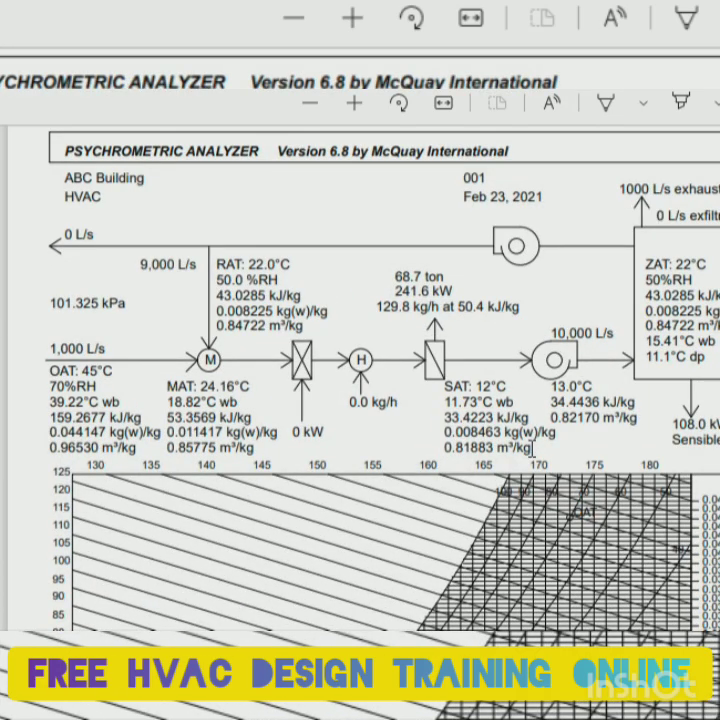
scroll(595, 290, "down", 5)
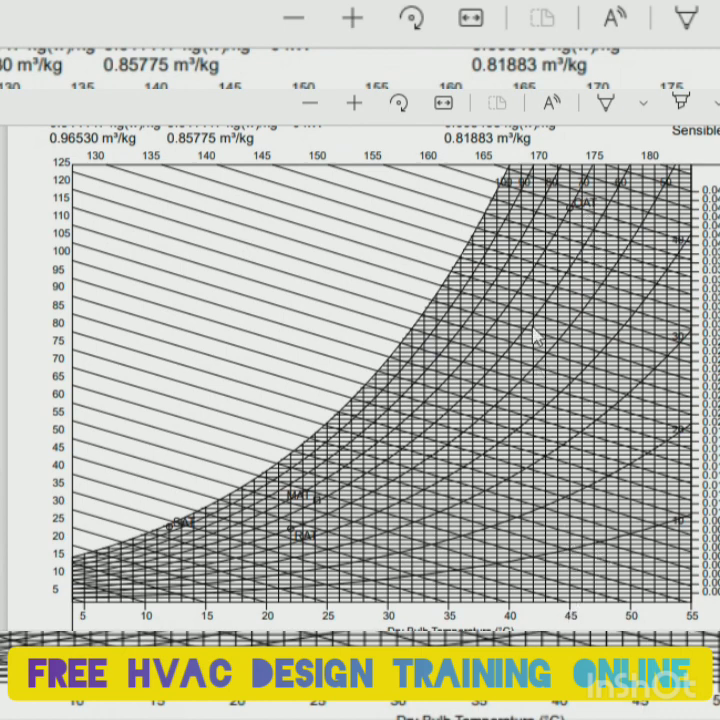
scroll(226, 347, "up", 5)
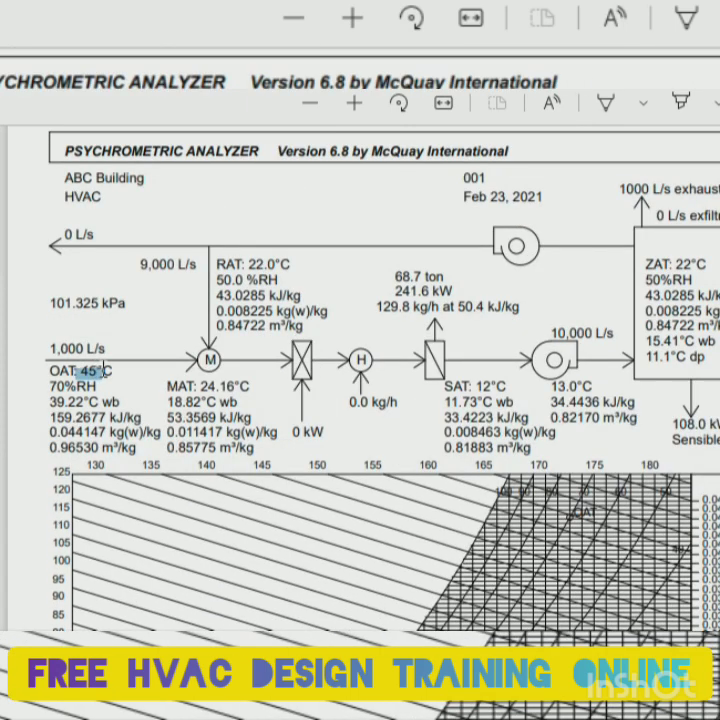
scroll(470, 530, "down", 5)
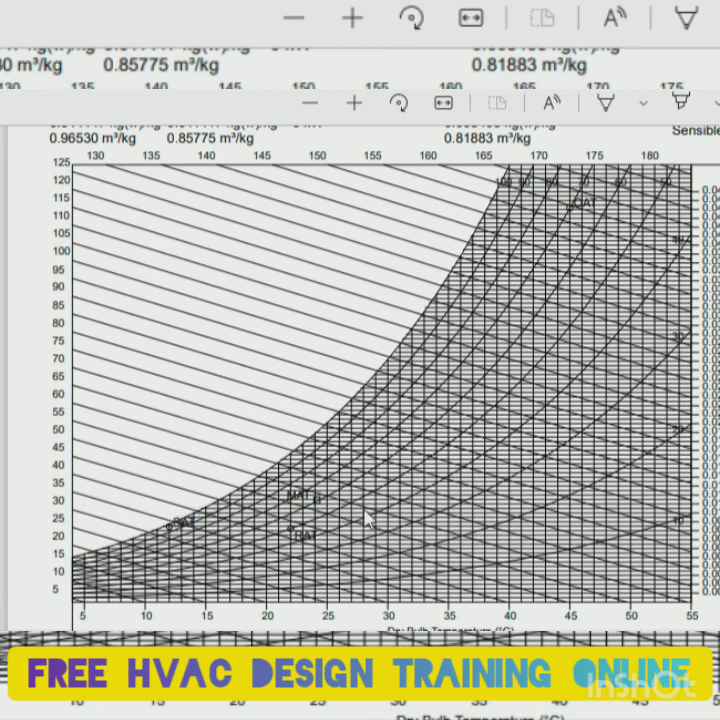
scroll(372, 515, "up", 1)
scroll(372, 515, "up", 5)
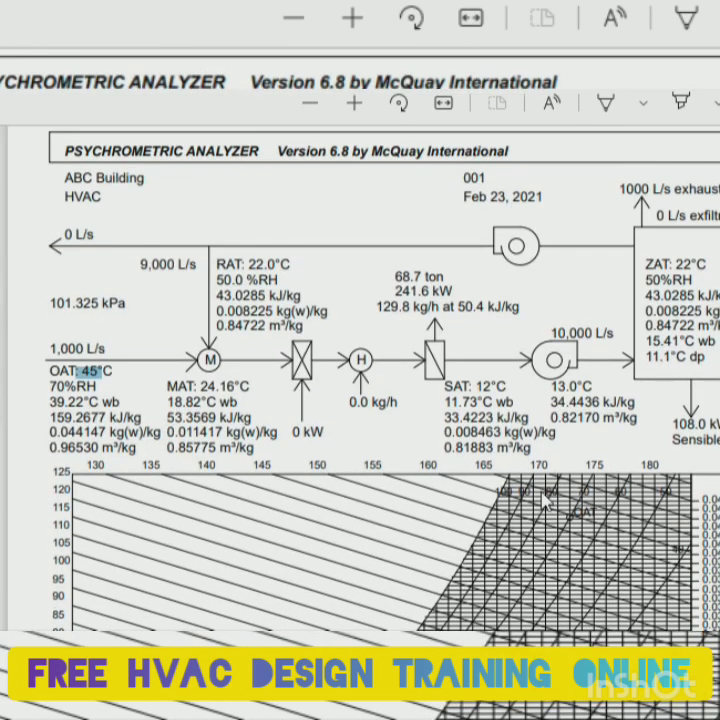
left_click(532, 417)
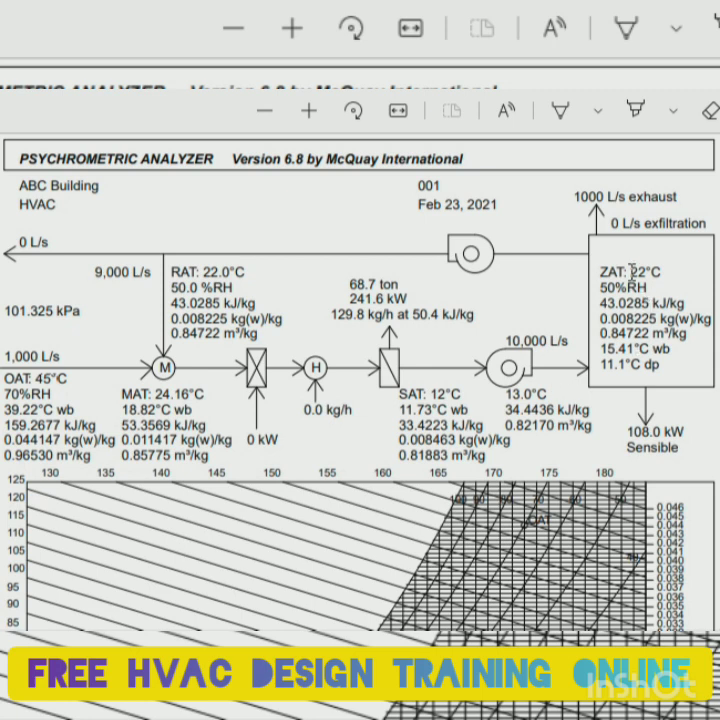
Review the zone air temperature, relative humidity and exhaust airflow in the report's system diagram
left_click_drag(627, 271, 657, 271)
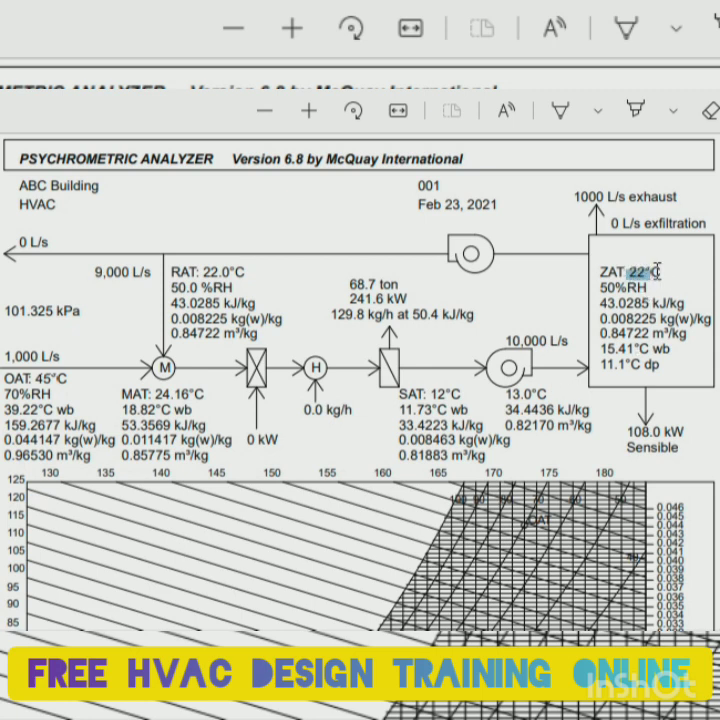
left_click(599, 291)
left_click_drag(599, 291, 647, 291)
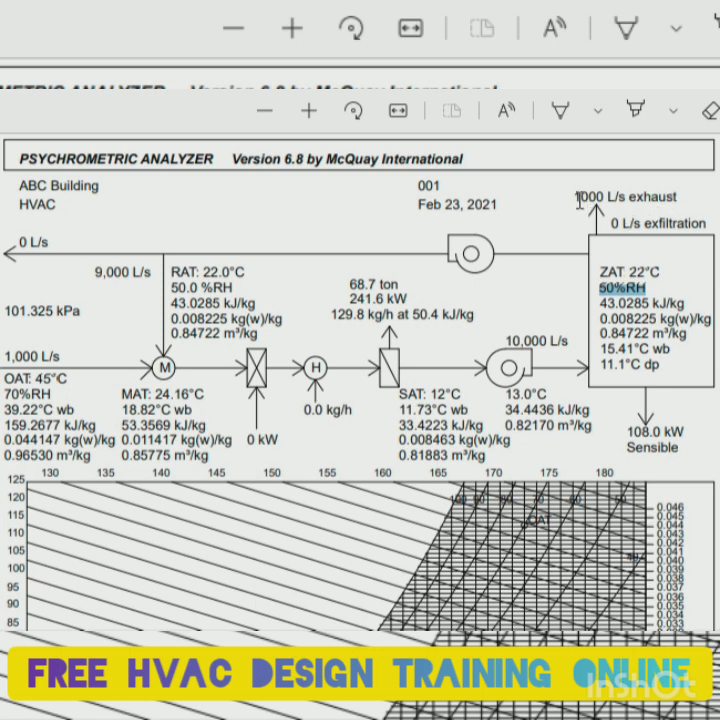
left_click_drag(578, 199, 659, 194)
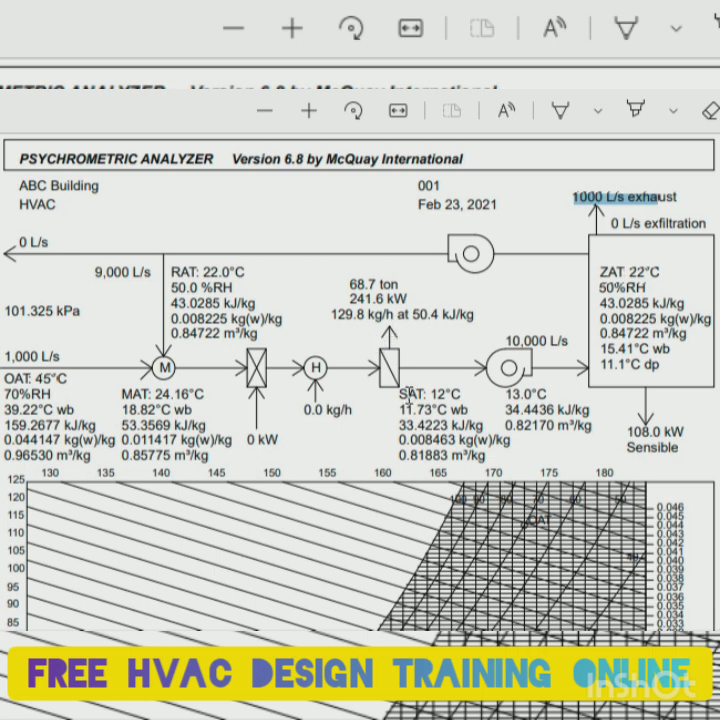
Check the mixed air temperature entering and the supply air temperature leaving the cooling coil in the system diagram
left_click_drag(432, 394, 457, 394)
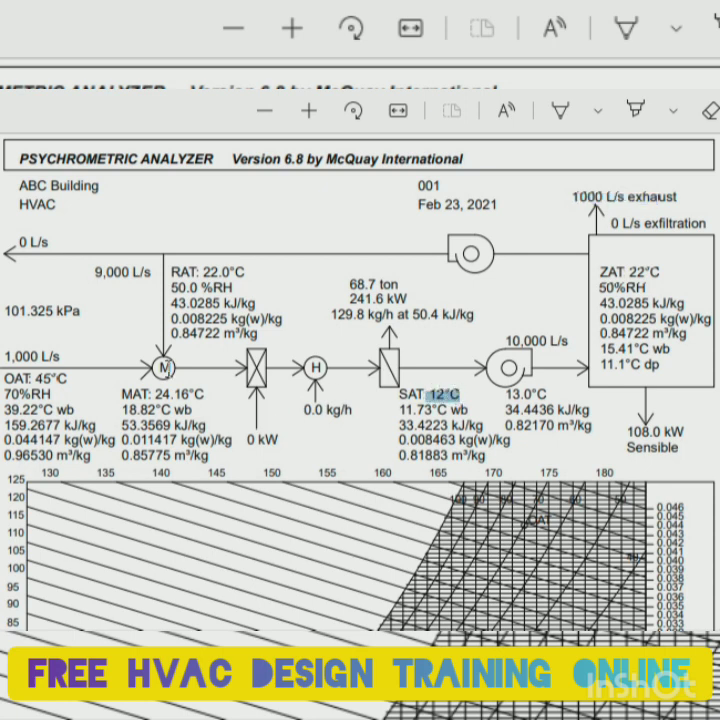
left_click_drag(153, 394, 193, 403)
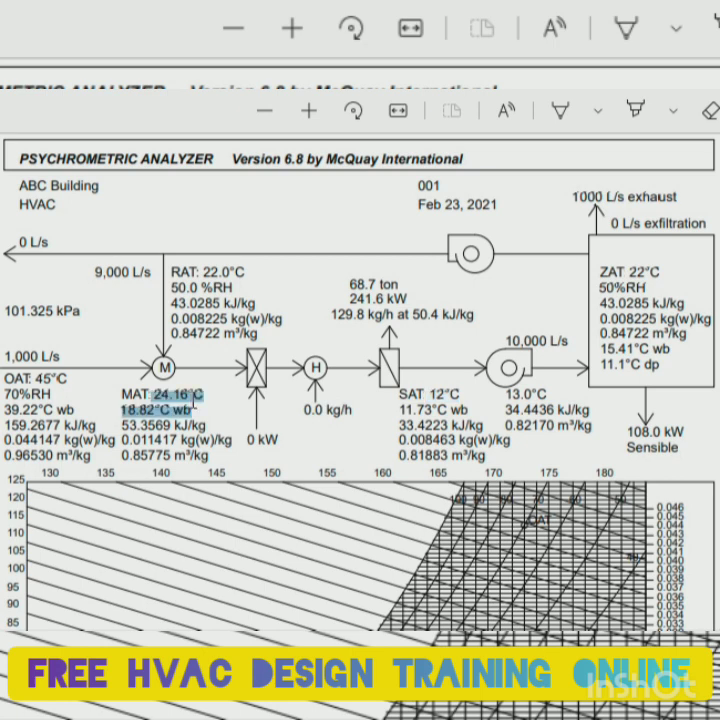
left_click_drag(241, 423, 244, 422)
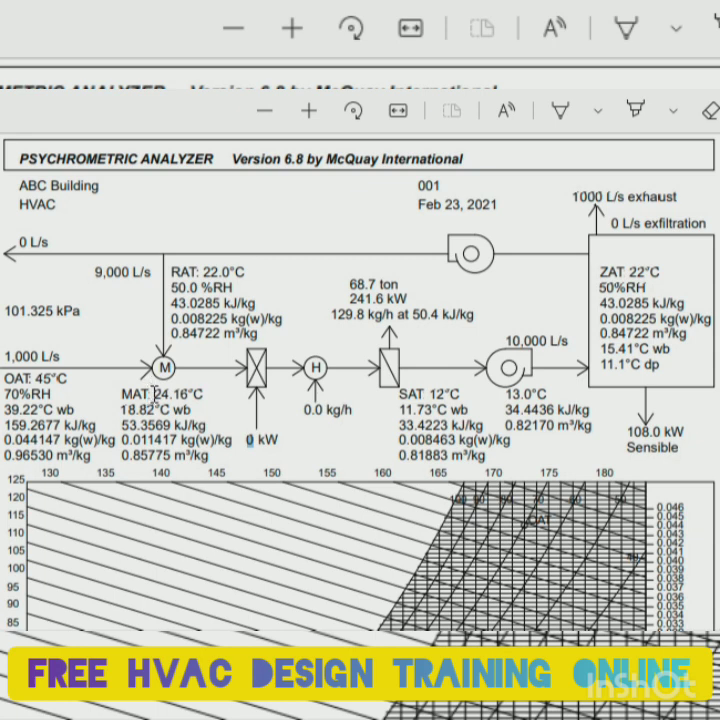
left_click_drag(153, 394, 203, 394)
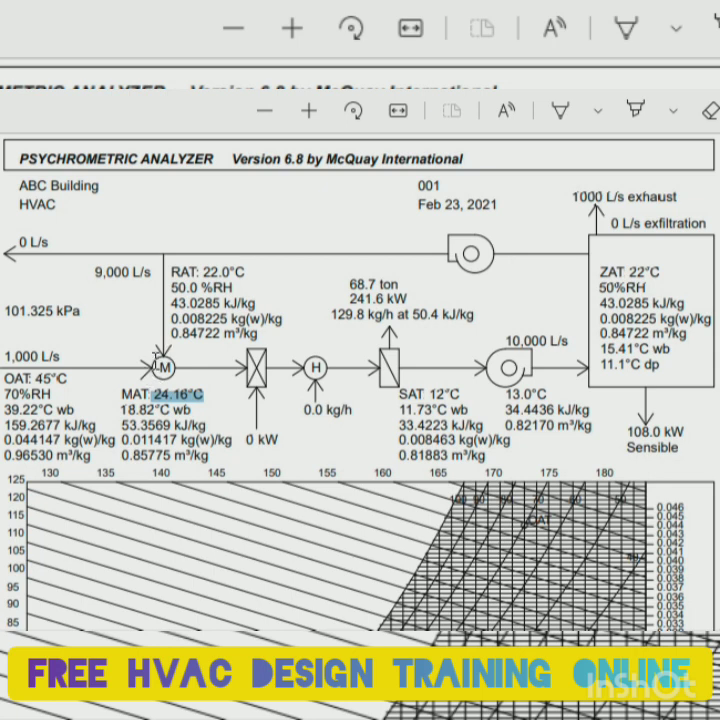
left_click(152, 400)
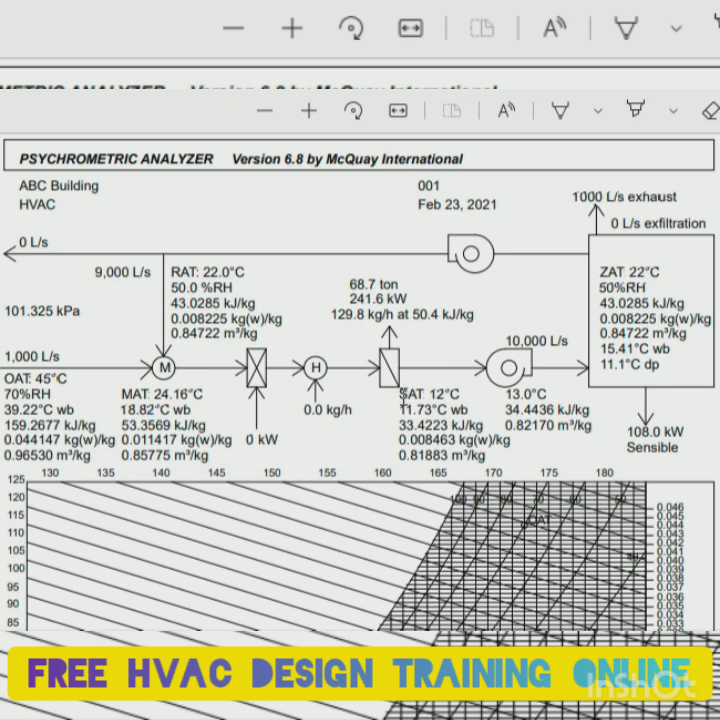
left_click_drag(401, 393, 466, 396)
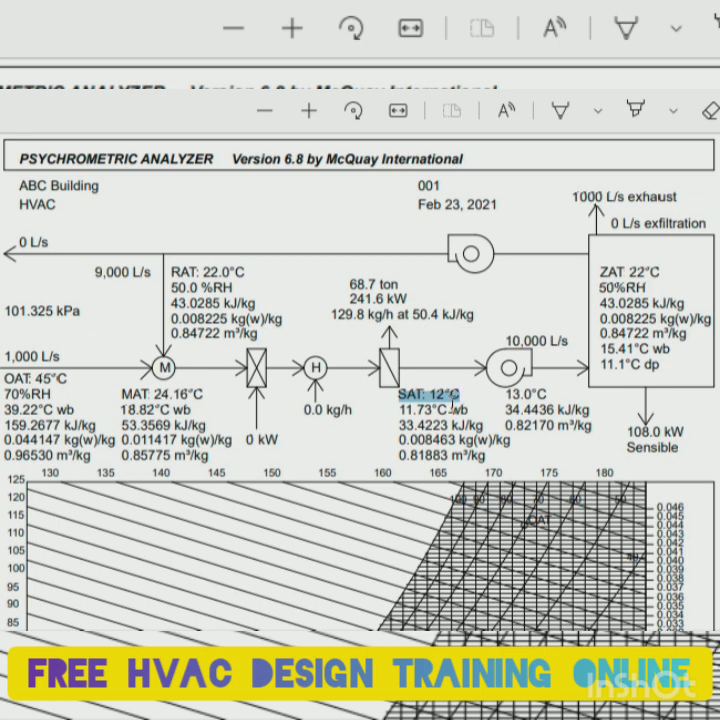
left_click(644, 276)
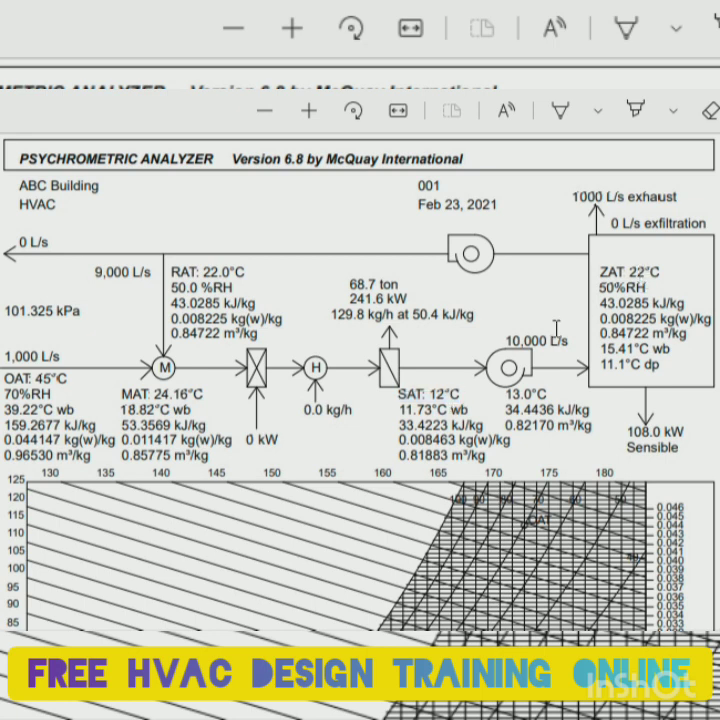